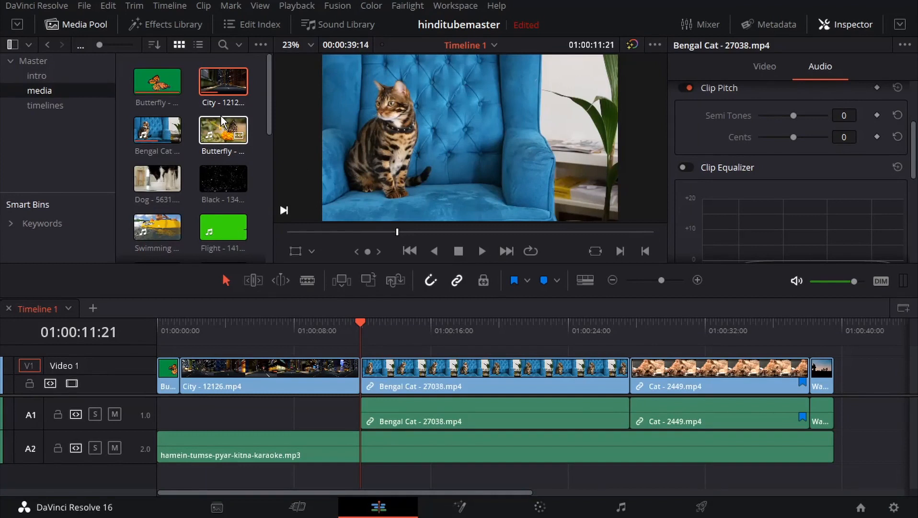
left_click_drag(208, 80, 367, 106)
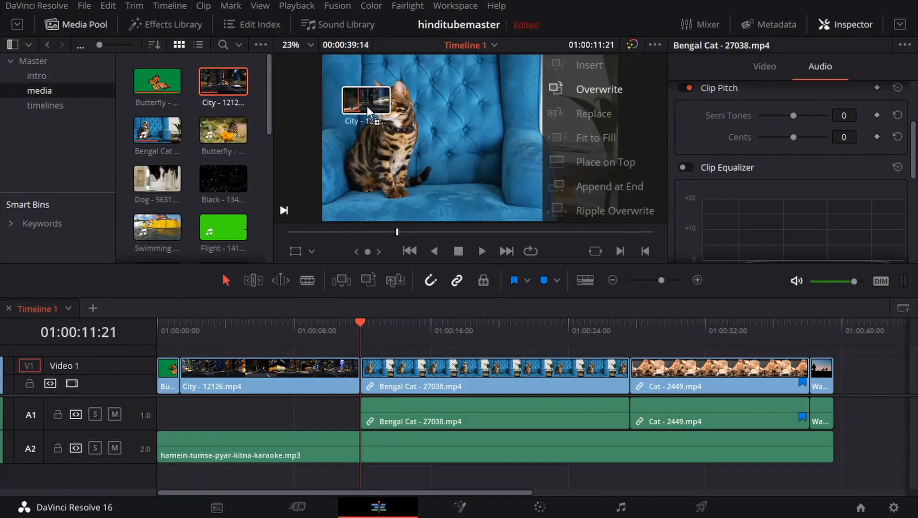
left_click_drag(521, 72, 553, 154)
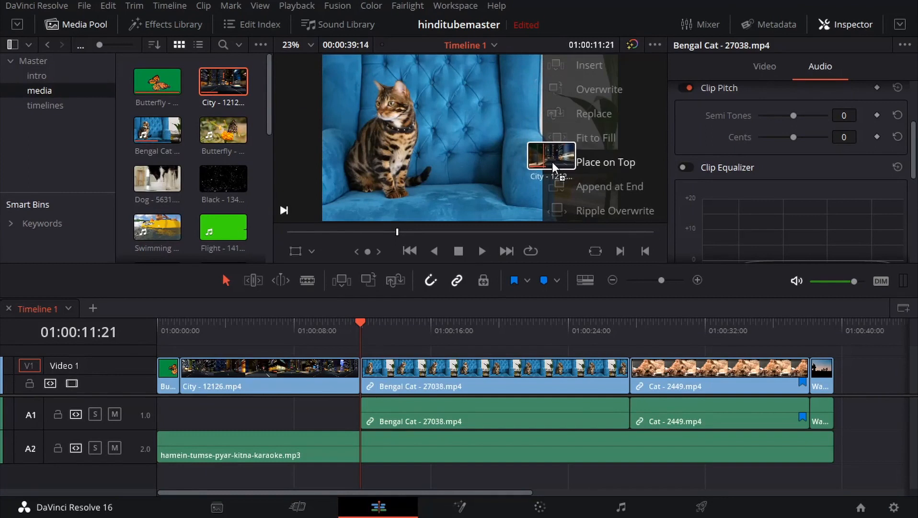
left_click_drag(552, 161, 211, 82)
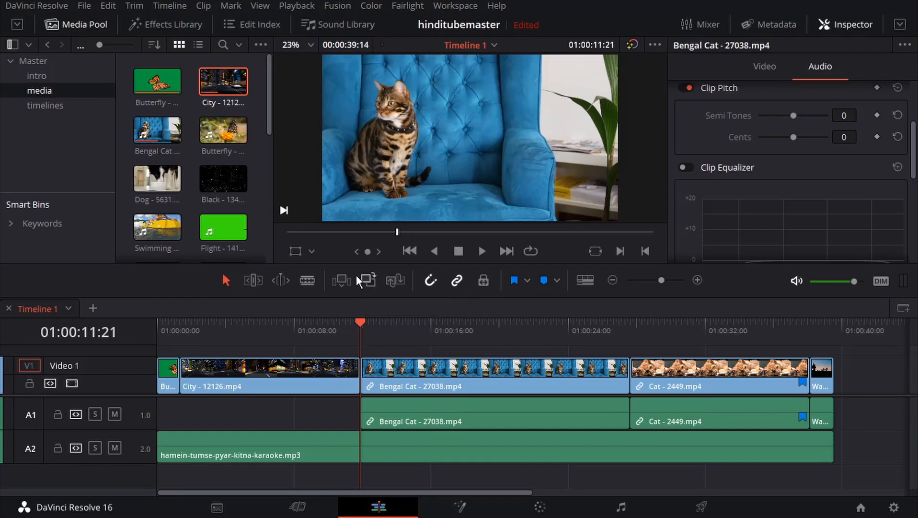
left_click_drag(222, 86, 580, 107)
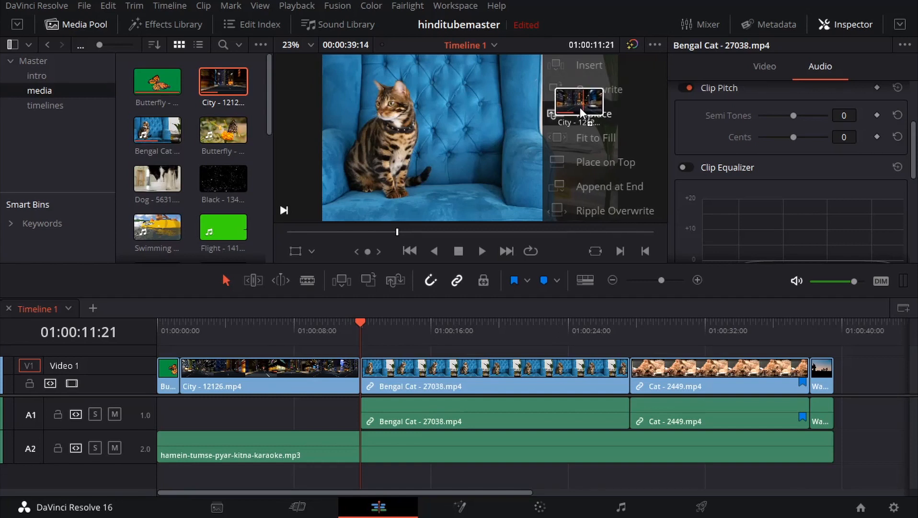
left_click_drag(579, 108, 214, 75)
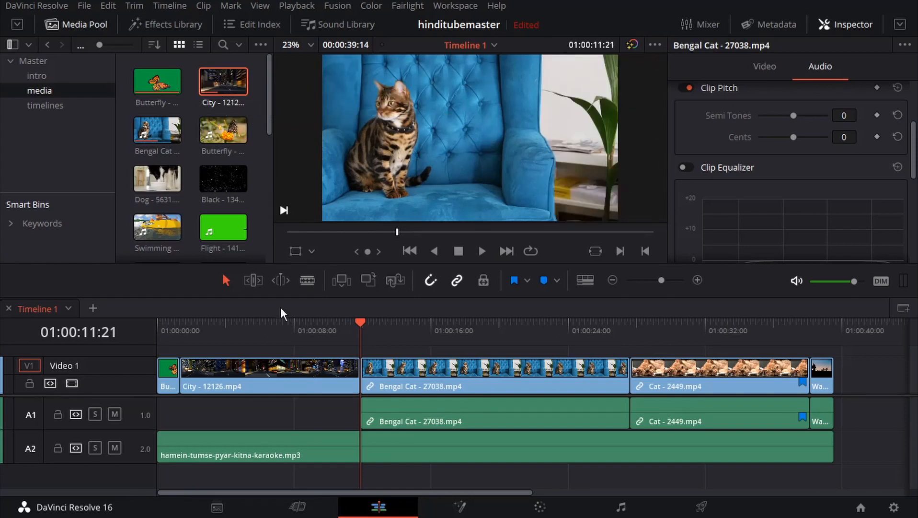
- Insert the City - 12126.mp4 clip into the timeline at 01:00:11:21, and undo the insert
mouse_move(350, 328)
left_mouse_down()
mouse_move(432, 323)
mouse_move(350, 327)
mouse_move(360, 327)
left_mouse_up()
left_click_drag(232, 84, 594, 63)
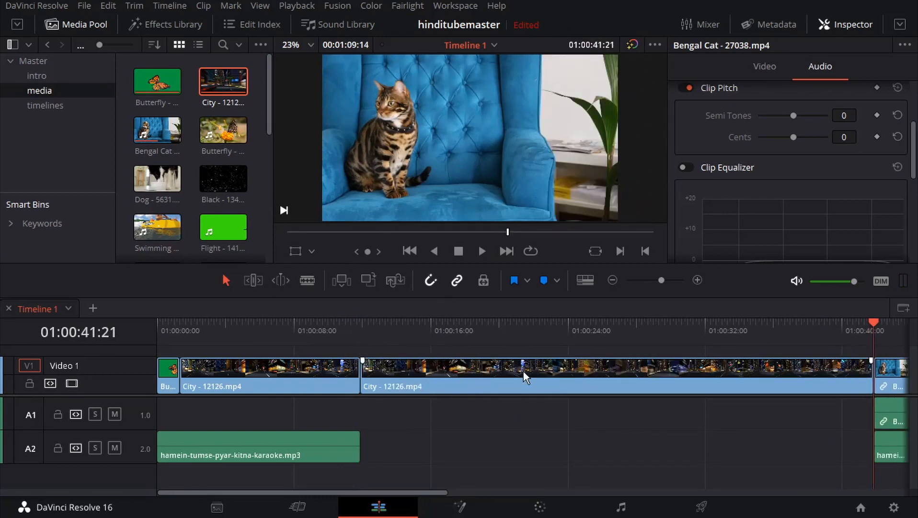
key("ctrl+z")
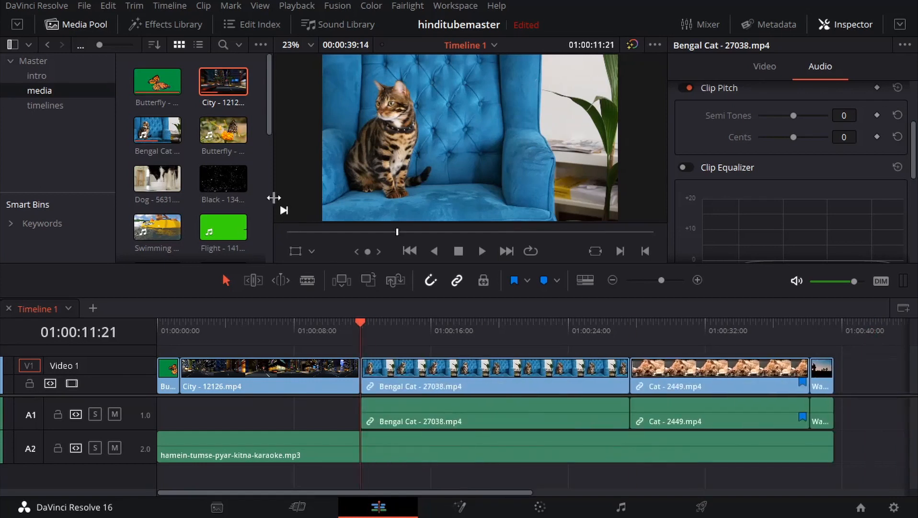
- Overwrite the timeline from 01:00:11:21 with City - 12126.mp4, review the edit, and undo it
left_click_drag(224, 86, 570, 93)
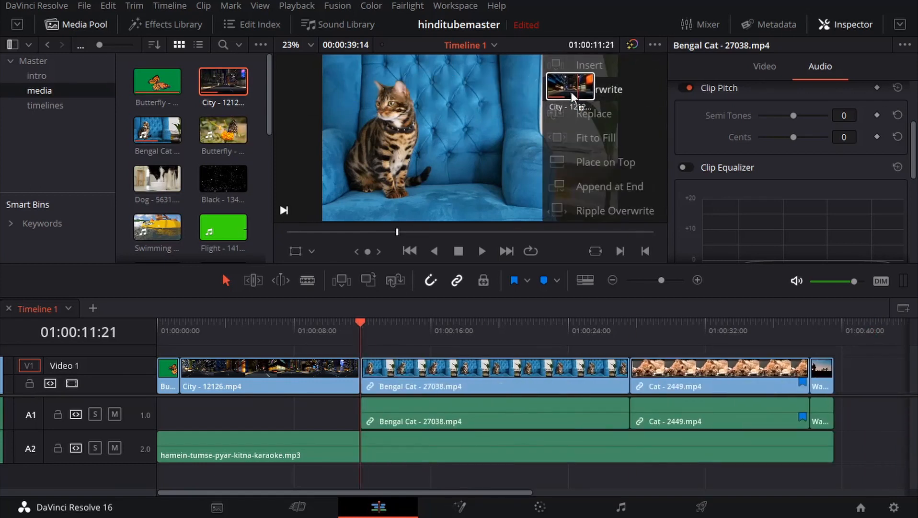
left_click_drag(570, 92, 571, 92)
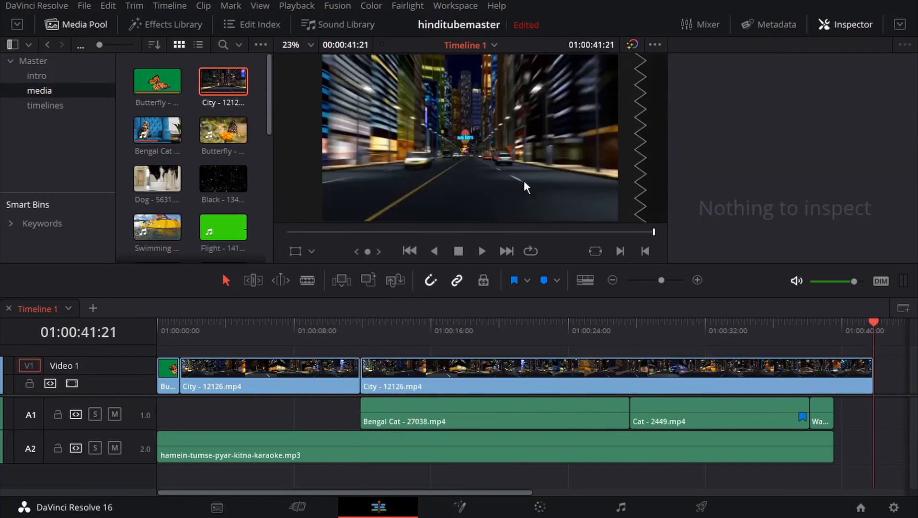
left_click_drag(874, 322, 776, 359)
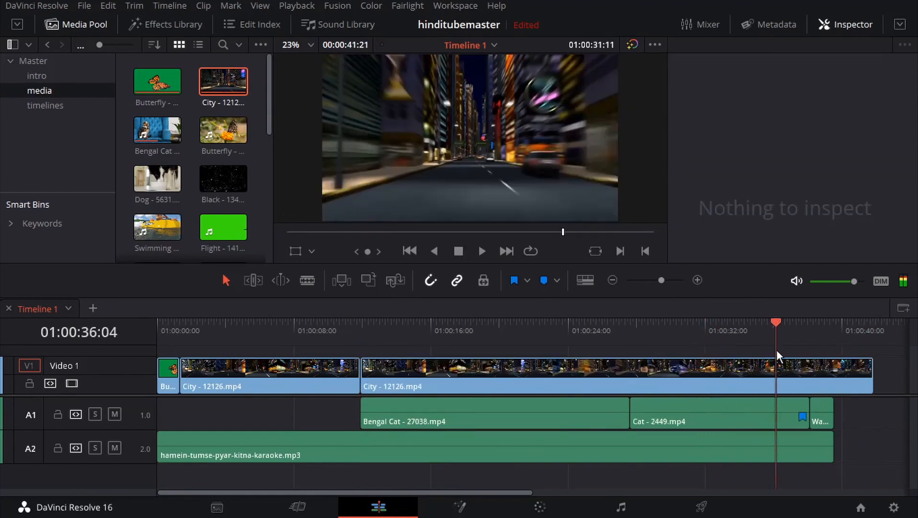
left_click(778, 368)
scroll(668, 398, "down", 8)
scroll(658, 400, "up", 7)
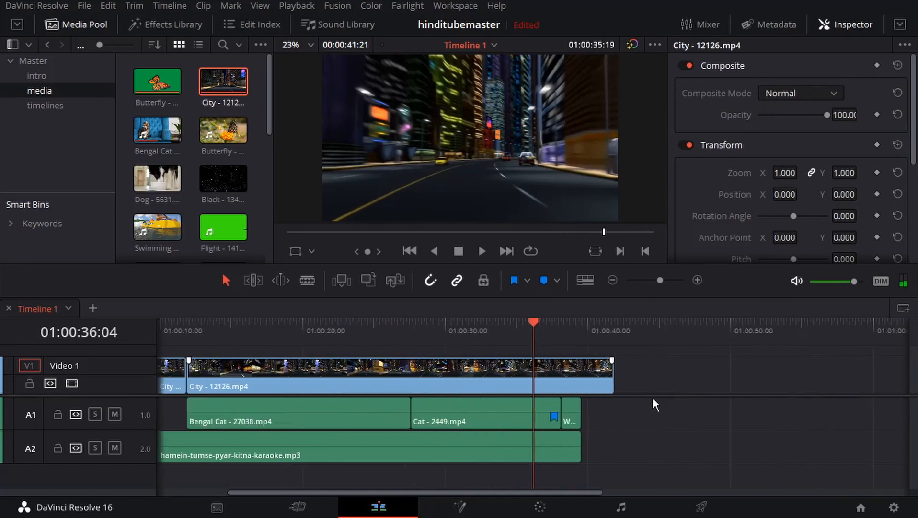
left_click_drag(527, 334, 186, 351)
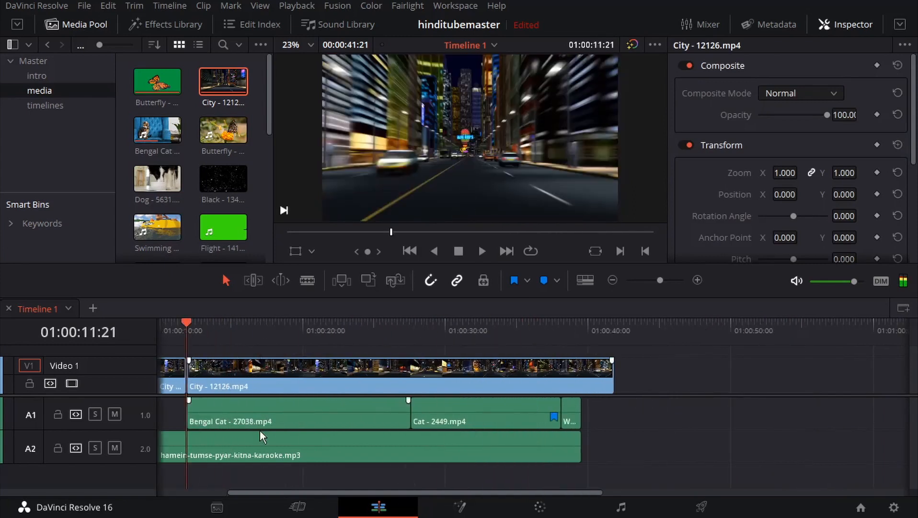
left_click_drag(375, 492, 290, 500)
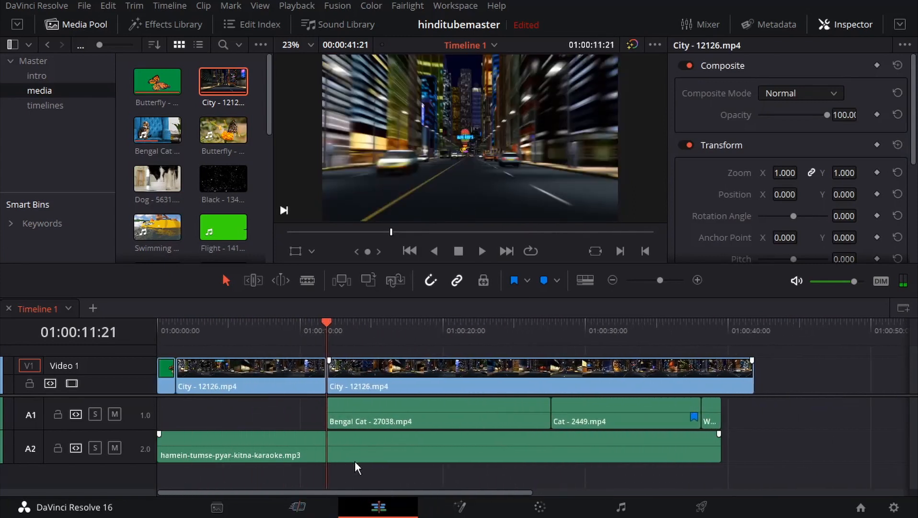
scroll(353, 459, "up", 1)
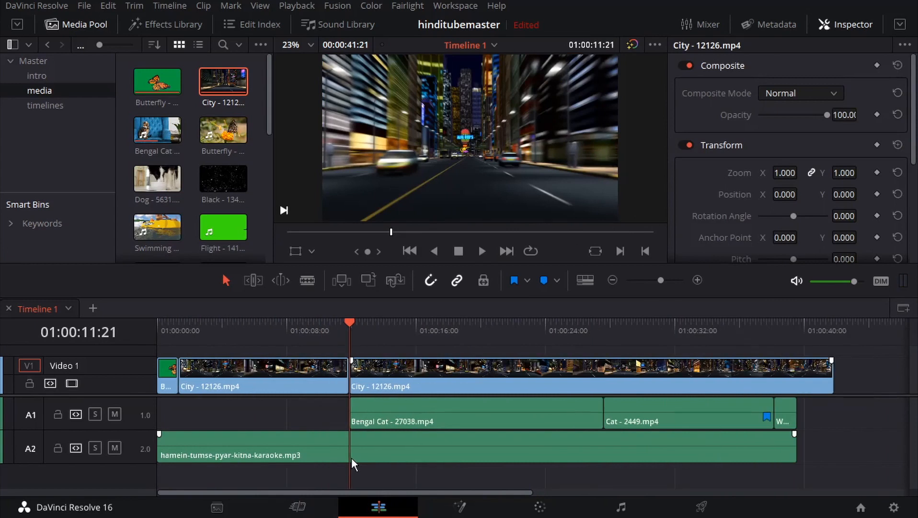
key("ctrl+z")
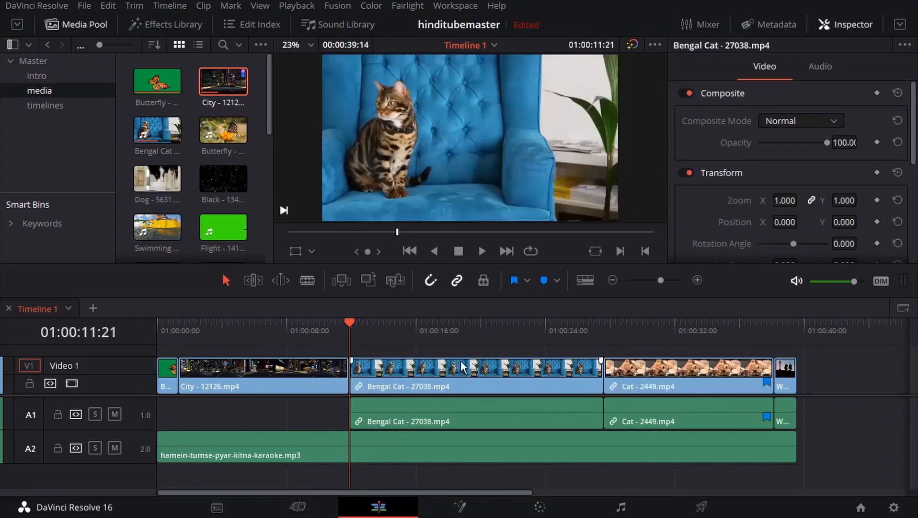
- Replace the Bengal Cat video clip with City - 12126.mp4 using a Replace edit, scrub through it, and undo the replacement
left_click_drag(221, 83, 593, 114)
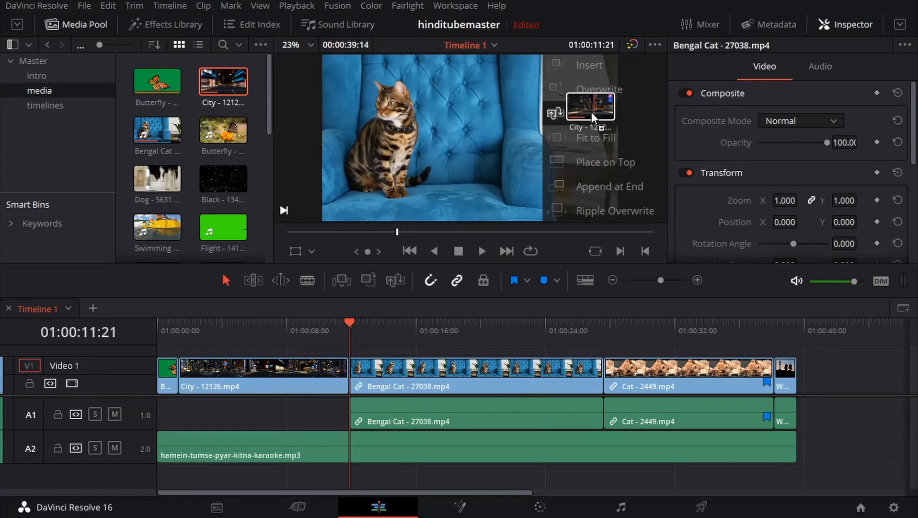
left_click_drag(591, 112, 592, 112)
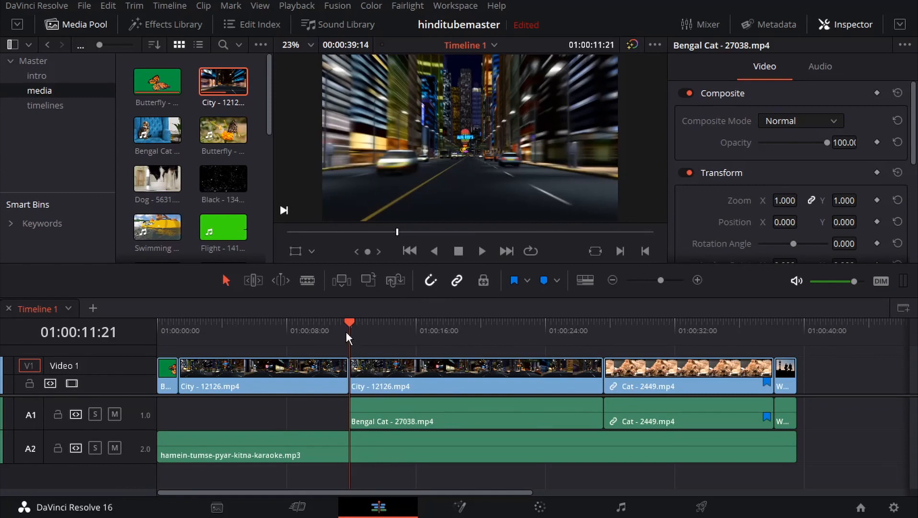
left_click_drag(347, 337, 421, 331)
key("space")
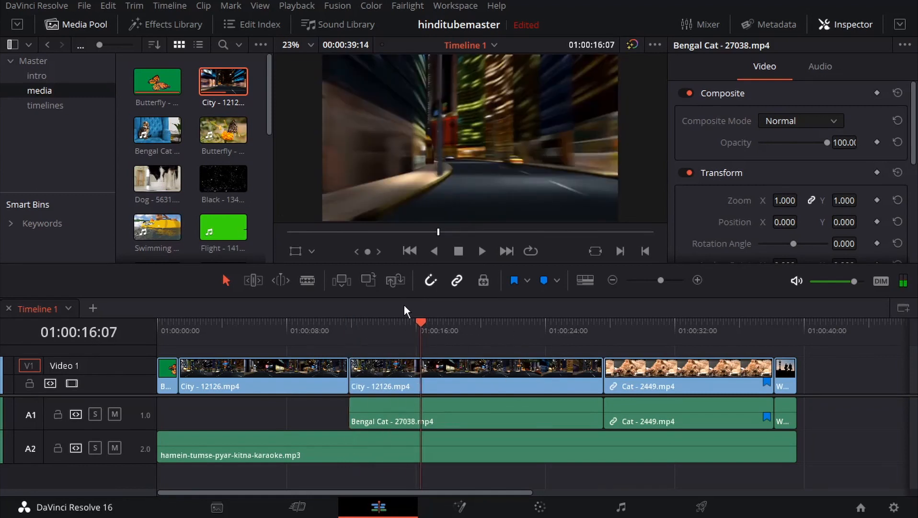
key("ctrl+z")
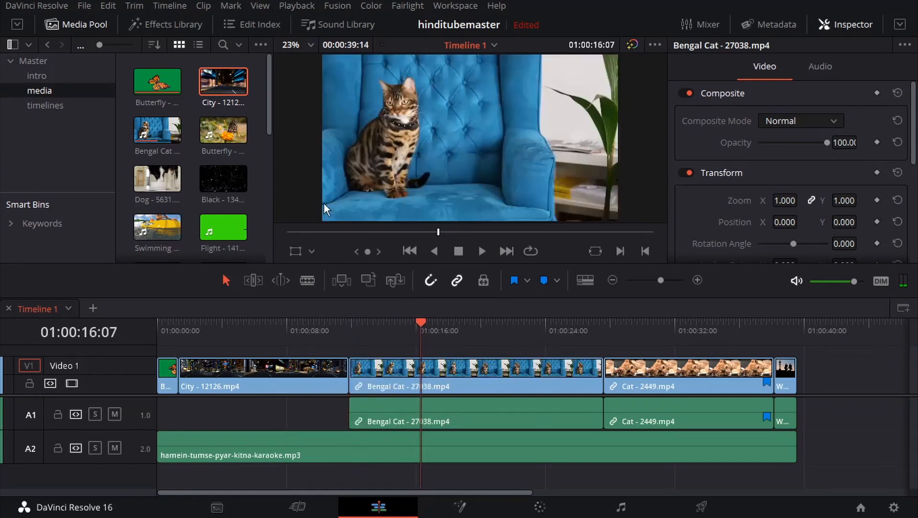
- Place City - 12126.mp4 over the Bengal Cat video clip with a Fit to Fill edit, and undo it
left_click_drag(230, 94, 590, 139)
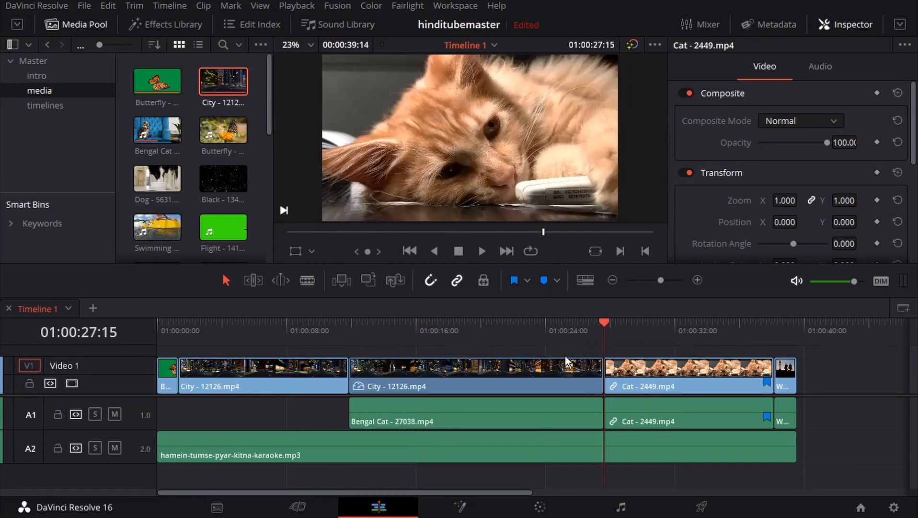
key("ctrl+z")
- Trim the start of the Bengal Cat clip to about 01:00:18:19, opening a gap after the City clip on Video 1
left_click(503, 377)
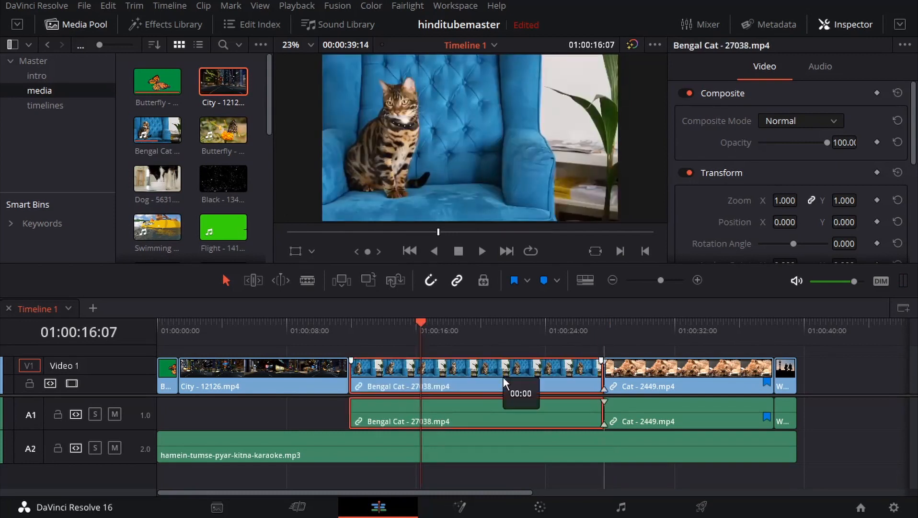
left_click_drag(351, 377, 461, 379)
left_click(411, 388)
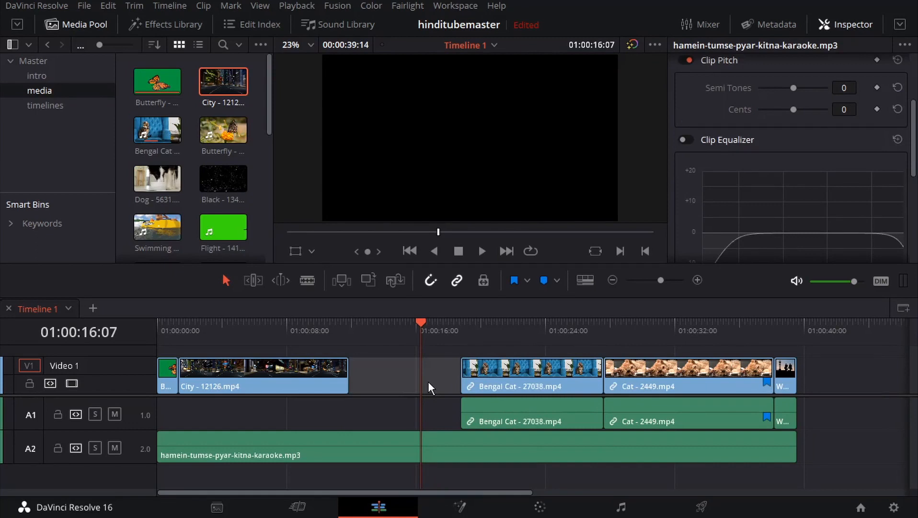
left_click(396, 370)
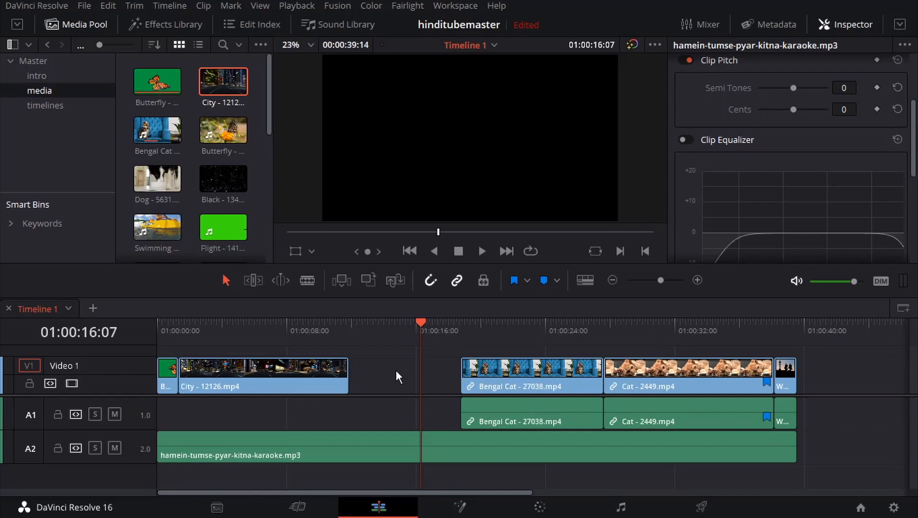
- Fill the Video 1 gap from 01:00:11:21 with City - 12126.mp4 using Fit to Fill, and scrub through the fitted clip
left_click_drag(420, 324, 349, 343)
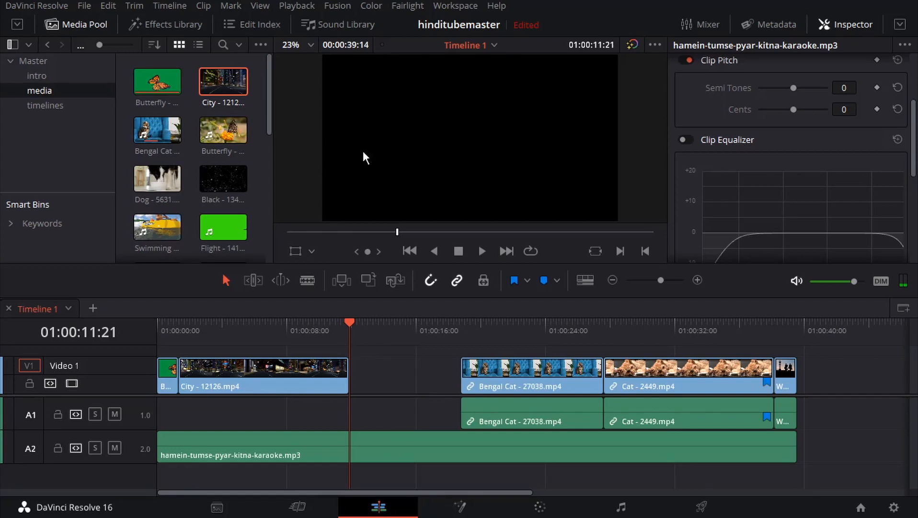
left_click_drag(226, 89, 569, 137)
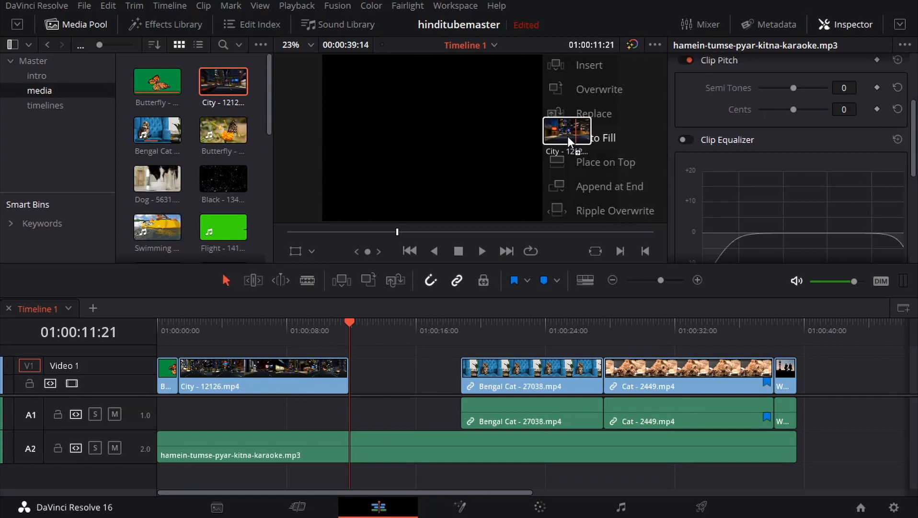
left_click_drag(568, 137, 570, 136)
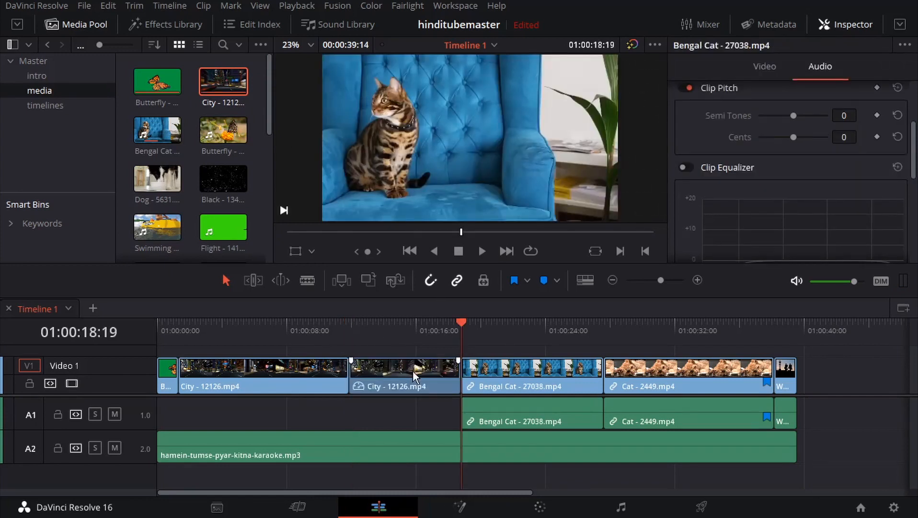
left_click_drag(456, 329, 380, 339)
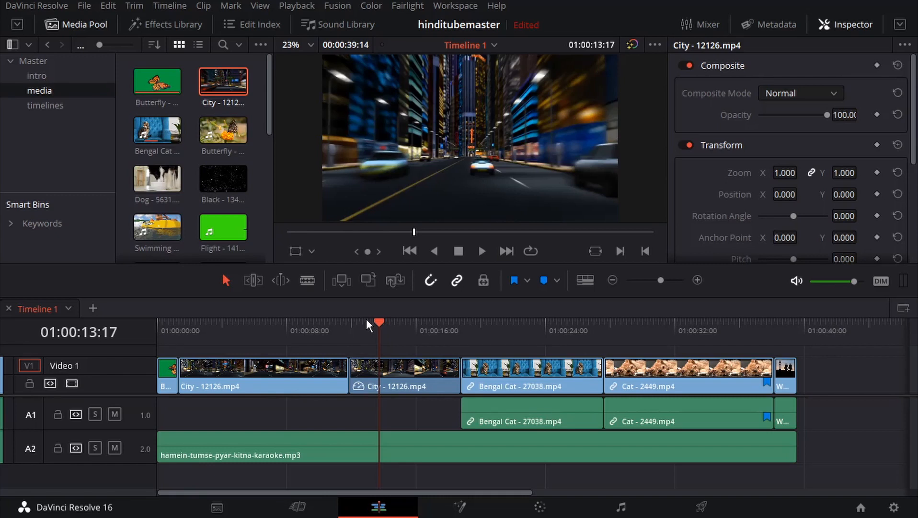
- Undo the Fit to Fill edit in the gap and the trim of the Bengal Cat clip
key("ctrl+z")
key("ctrl+z")
key("ctrl+z")
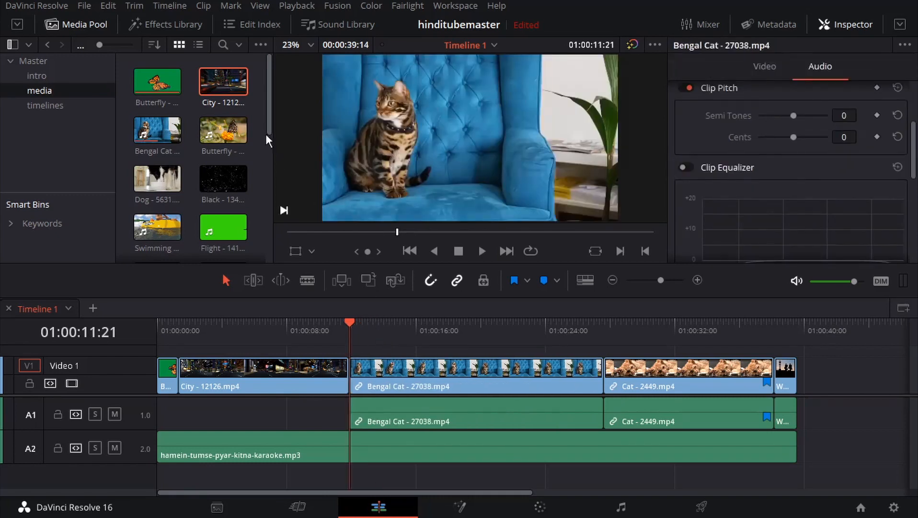
- Place City - 12126.mp4 on top of the Bengal Cat clip at 01:00:11:21, review the new video track, and undo the edit
left_click_drag(223, 84, 564, 158)
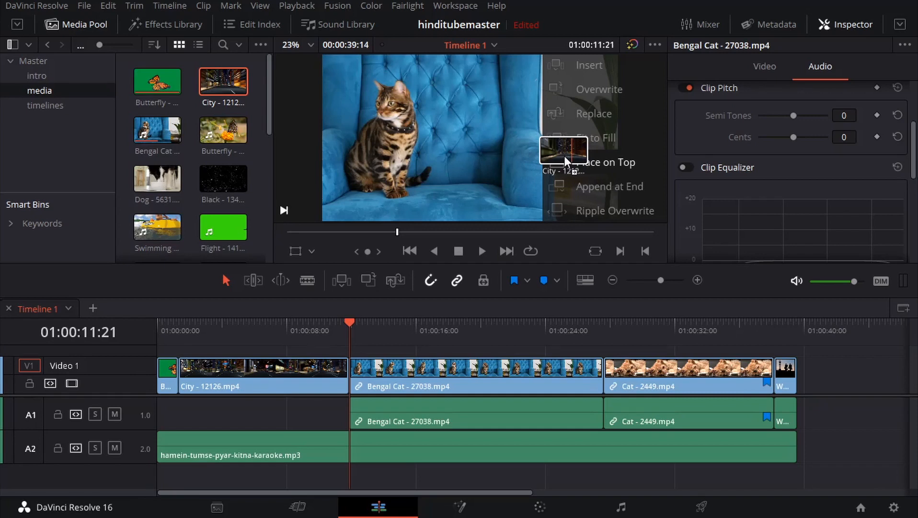
left_click_drag(565, 155, 564, 157)
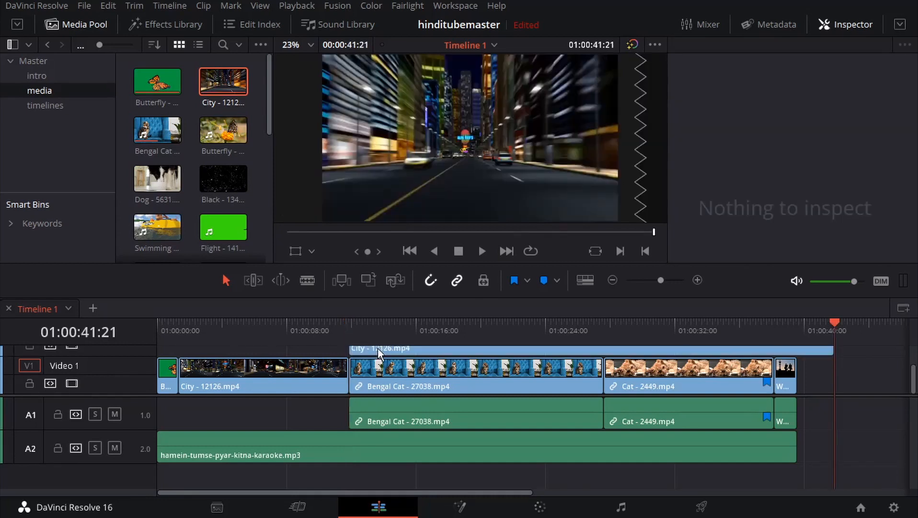
left_click_drag(829, 321, 349, 322)
scroll(103, 352, "up", 2)
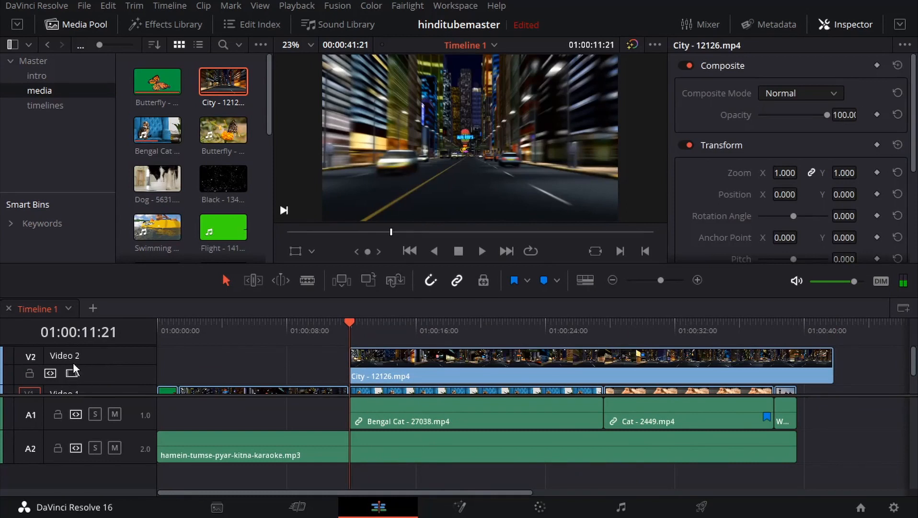
left_click_drag(356, 330, 624, 357)
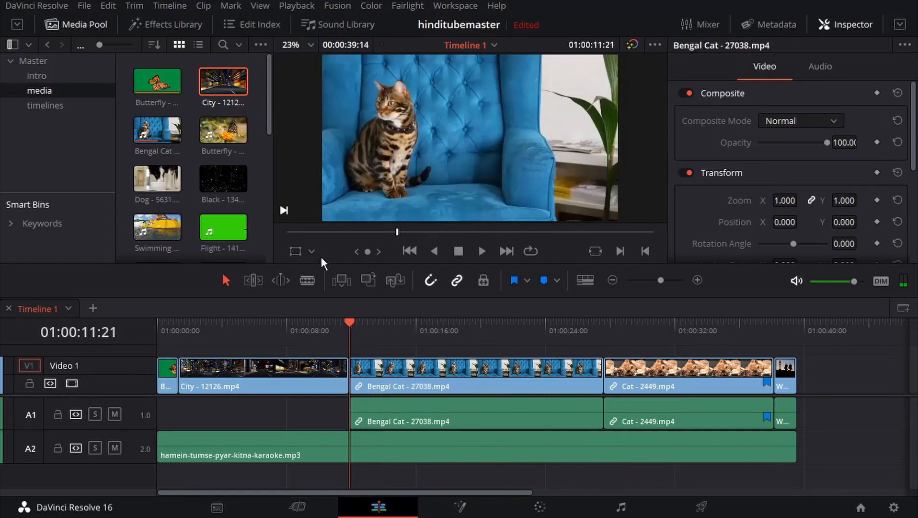
- Append City - 12126.mp4 at the end of the timeline on Video 1 and select the appended clip
left_click_drag(344, 108, 588, 183)
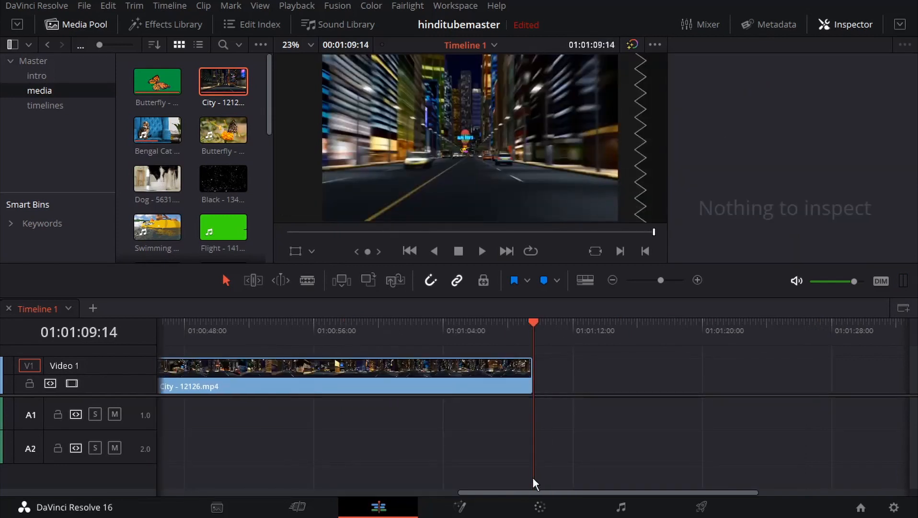
left_click_drag(524, 493, 290, 494)
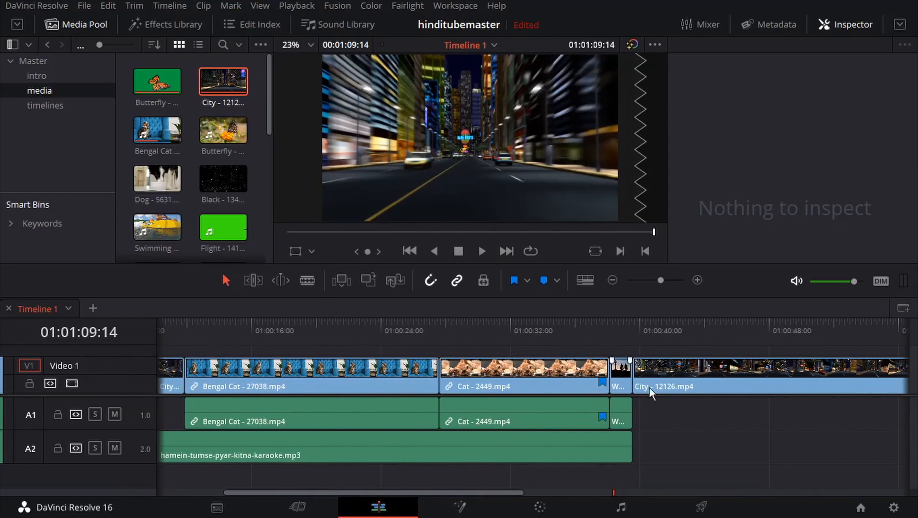
left_click(670, 377)
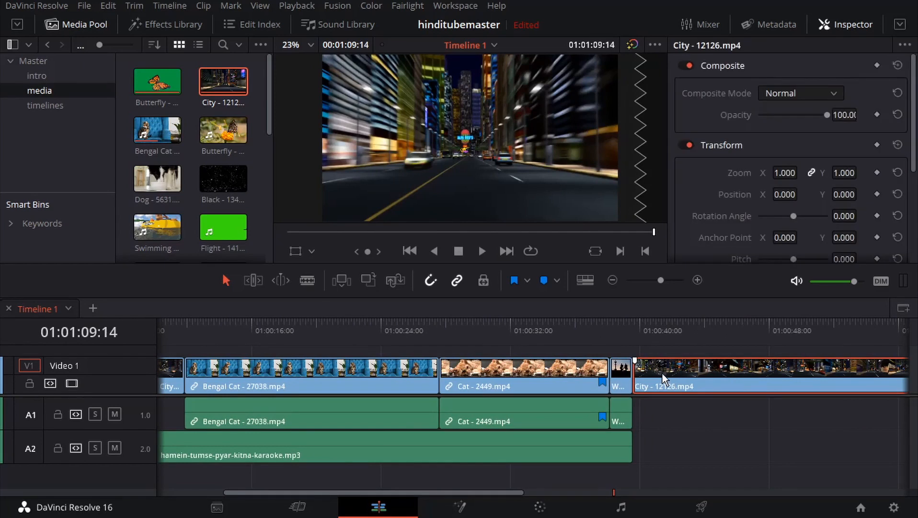
- Undo the append of City - 12126.mp4 at the end of the timeline
left_click(461, 329)
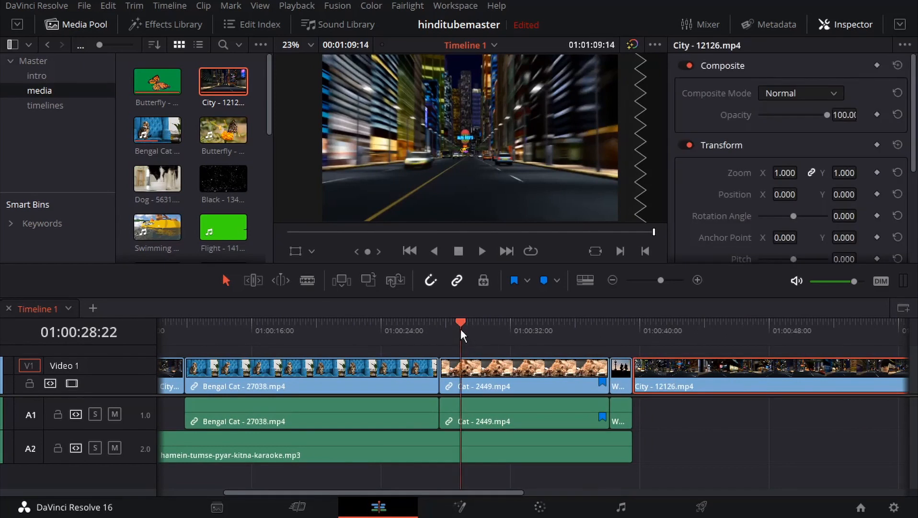
left_click_drag(460, 328, 371, 336)
key("ctrl+z")
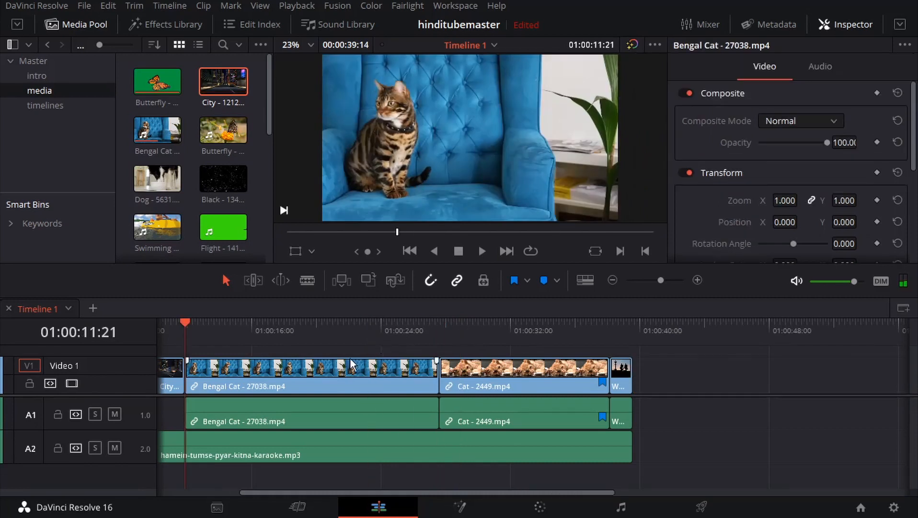
- With the playhead at 01:00:20:09, append City - 12126.mp4 at the end of the timeline, review it, and undo the edit
left_click(323, 334)
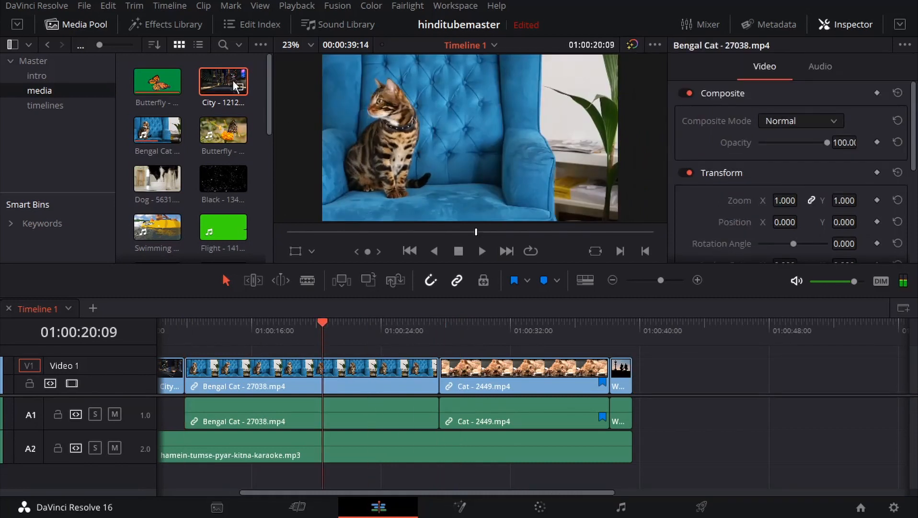
left_click_drag(233, 79, 598, 179)
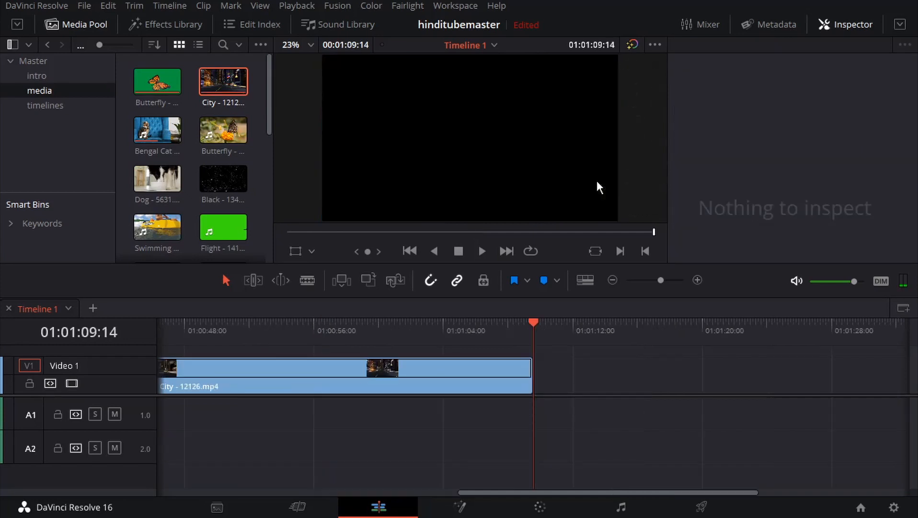
left_click_drag(579, 494, 353, 494)
key("ctrl+z")
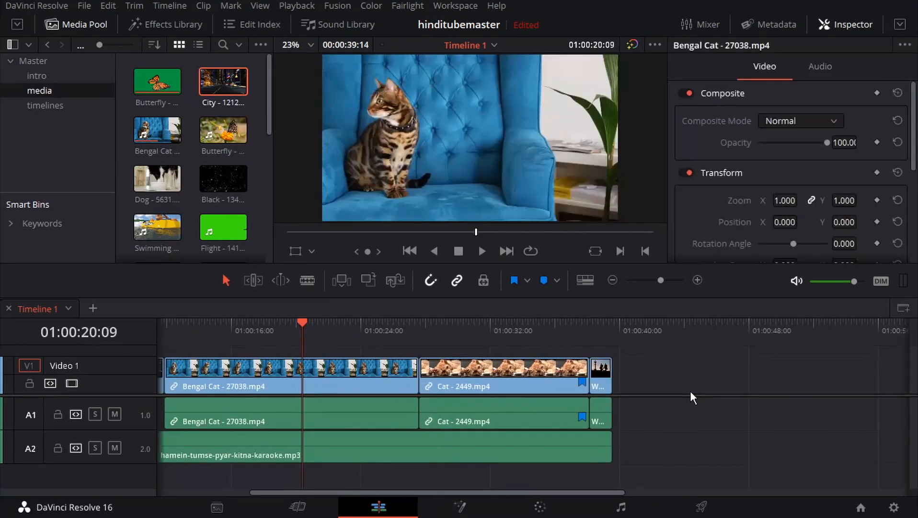
- Place the playhead over the Cat - 2449.mp4 clip and replace its video with City - 12126.mp4 using Ripple Overwrite
left_click_drag(301, 321, 330, 327)
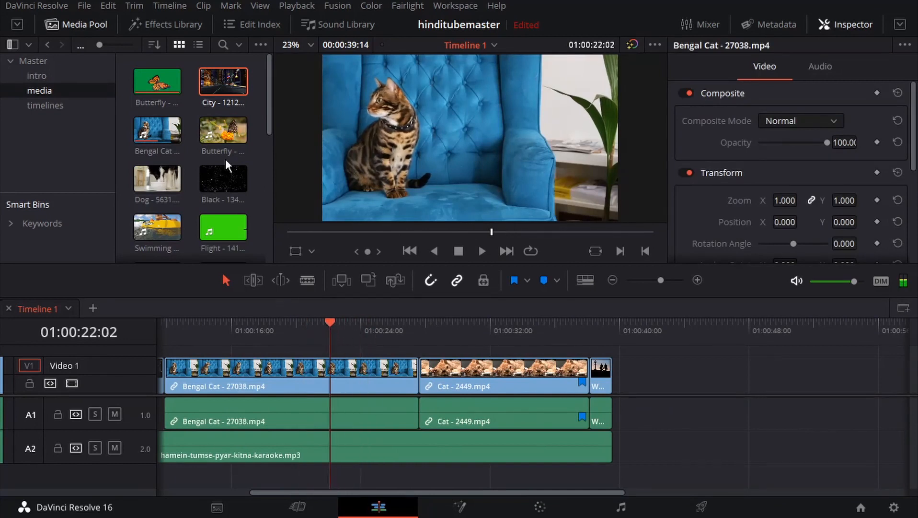
left_click_drag(222, 87, 588, 208)
left_click(453, 326)
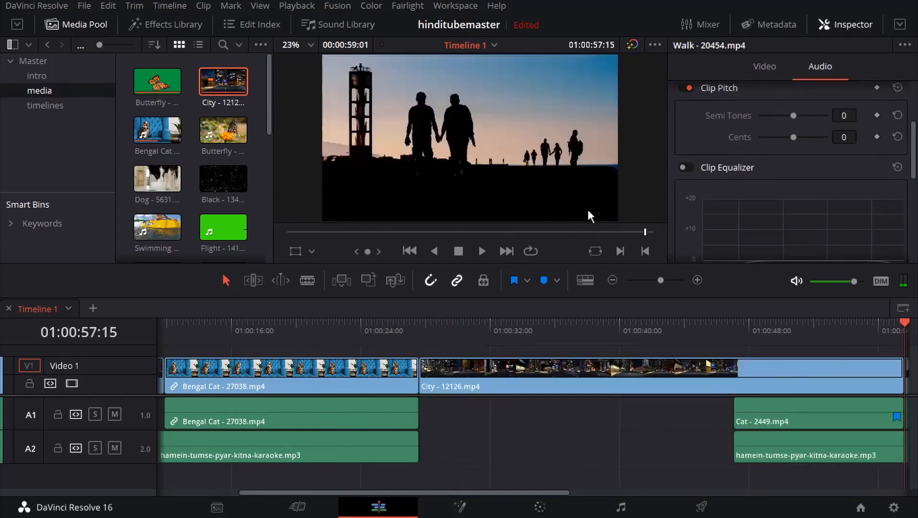
- Examine how the clips and audio are arranged around the ripple-overwritten City clip, selecting the Walk - 20454.mp4 clip after it
scroll(476, 456, "down", 5)
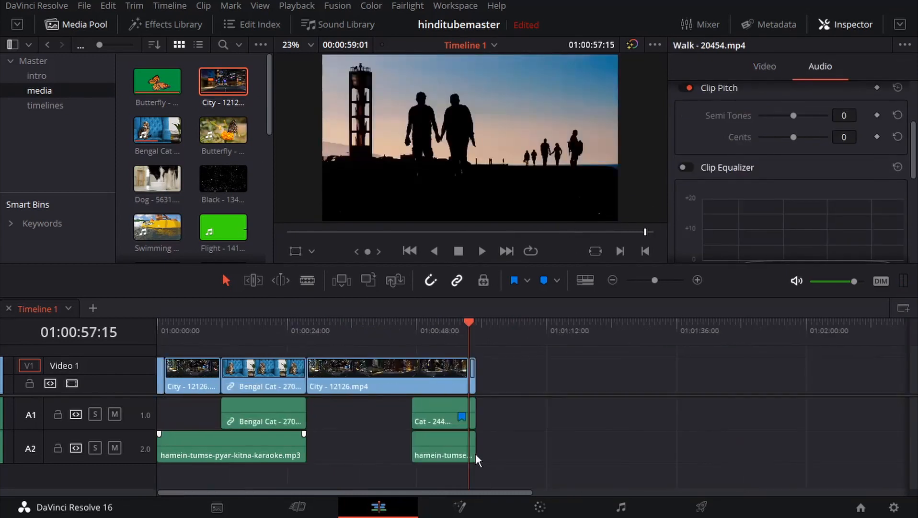
scroll(356, 394, "up", 2)
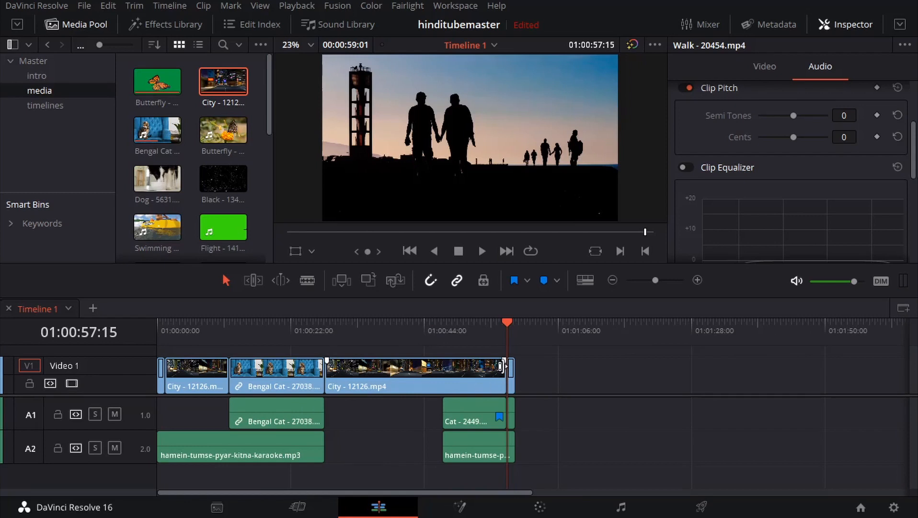
mouse_move(510, 378)
left_mouse_down()
mouse_move(544, 374)
mouse_move(513, 375)
left_mouse_up()
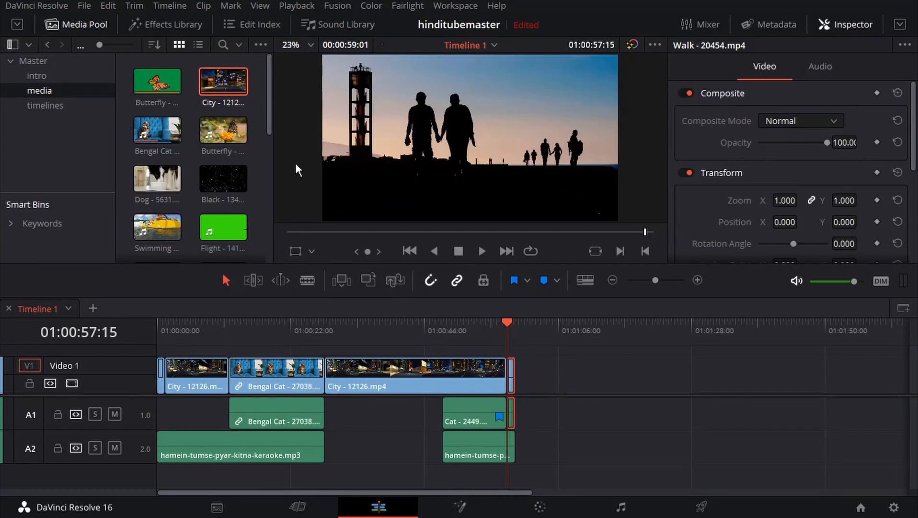
left_click_drag(230, 89, 252, 117)
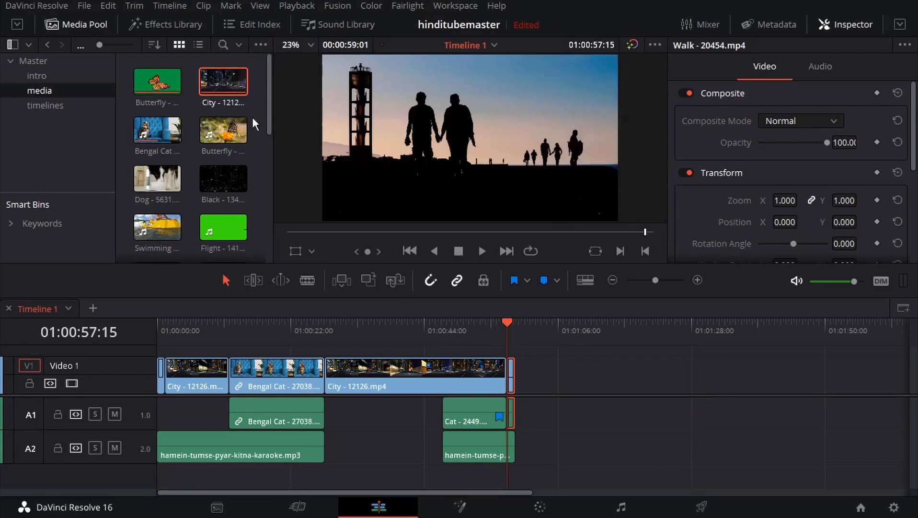